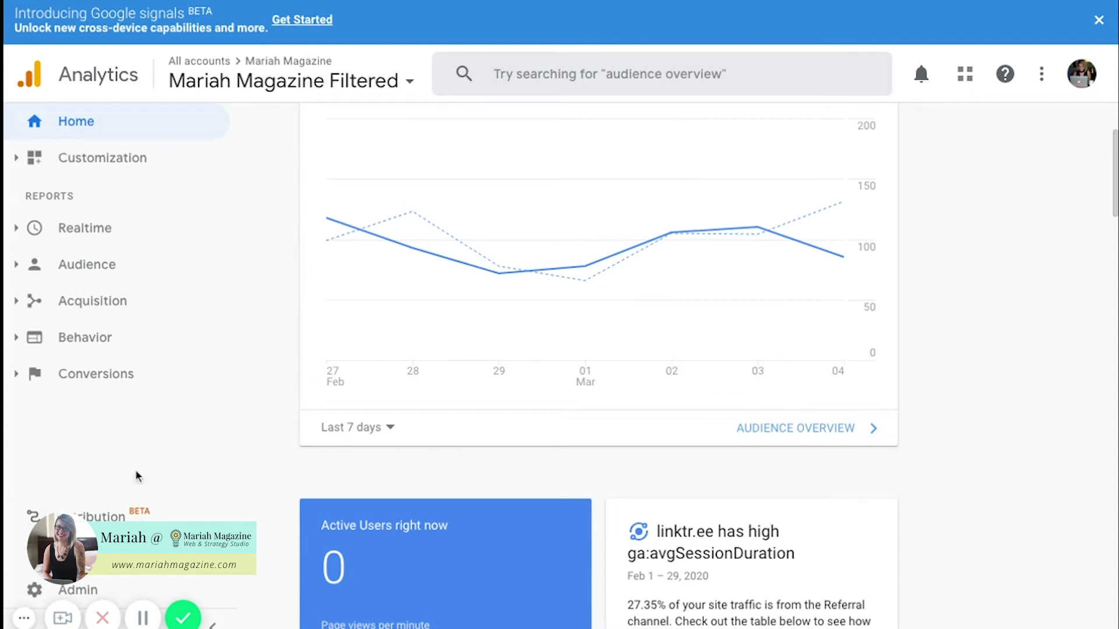
From Admin, open the property's user management and start adding a new user
left_click(99, 589)
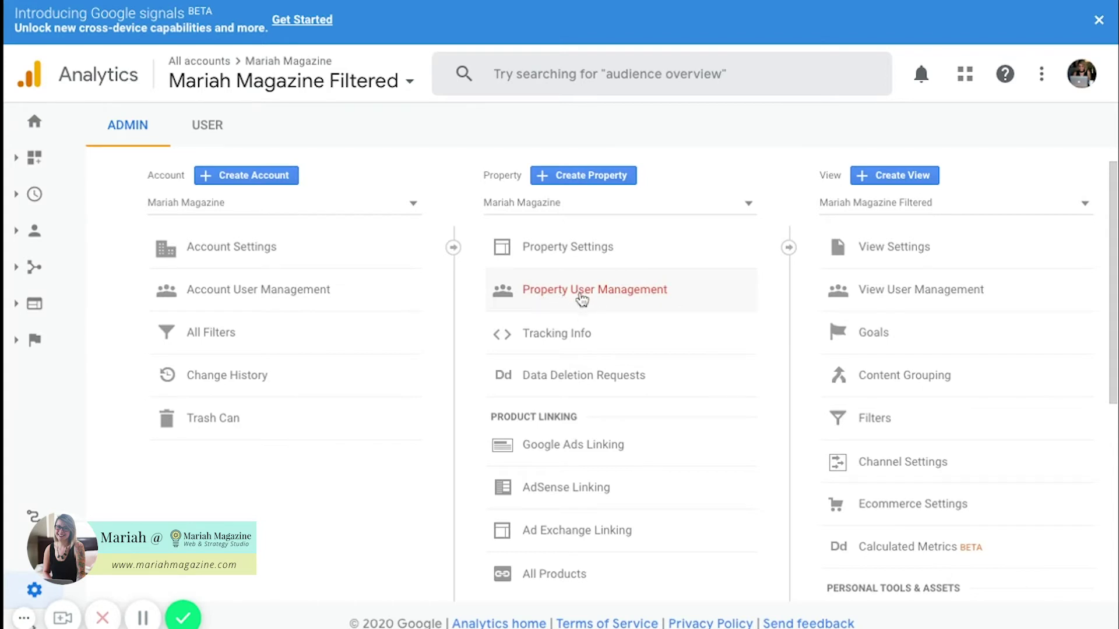
left_click(582, 297)
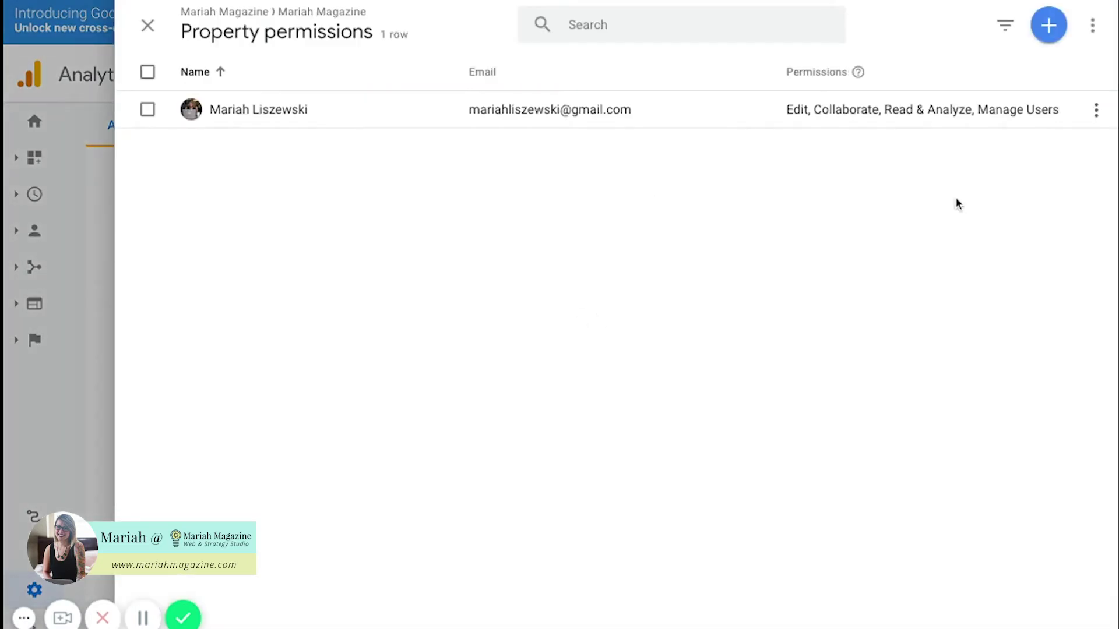
left_click(1050, 28)
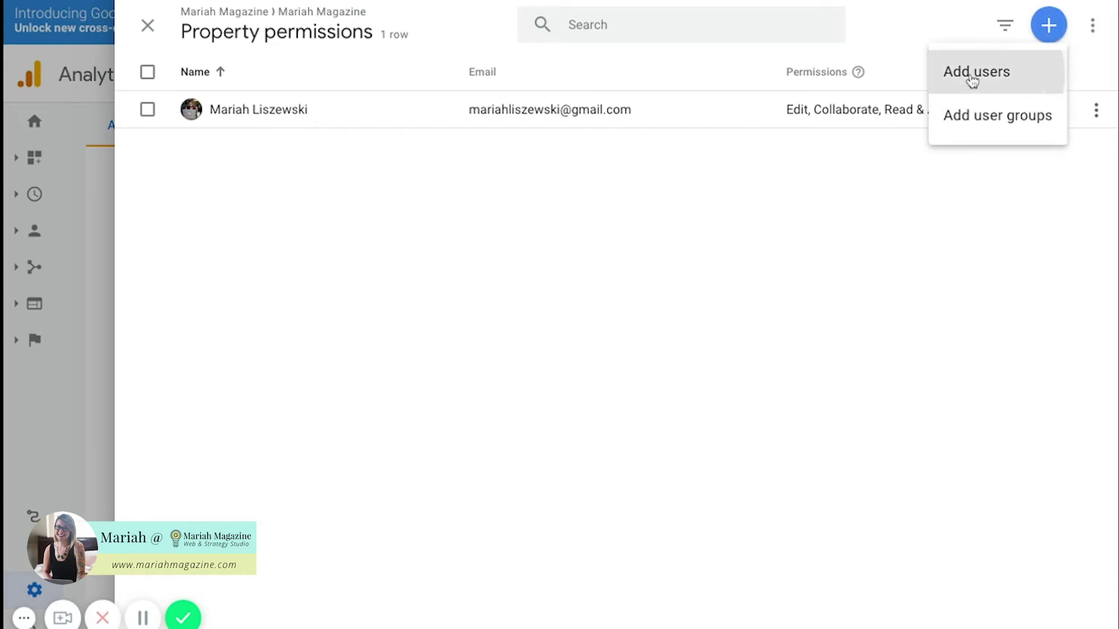
left_click(974, 76)
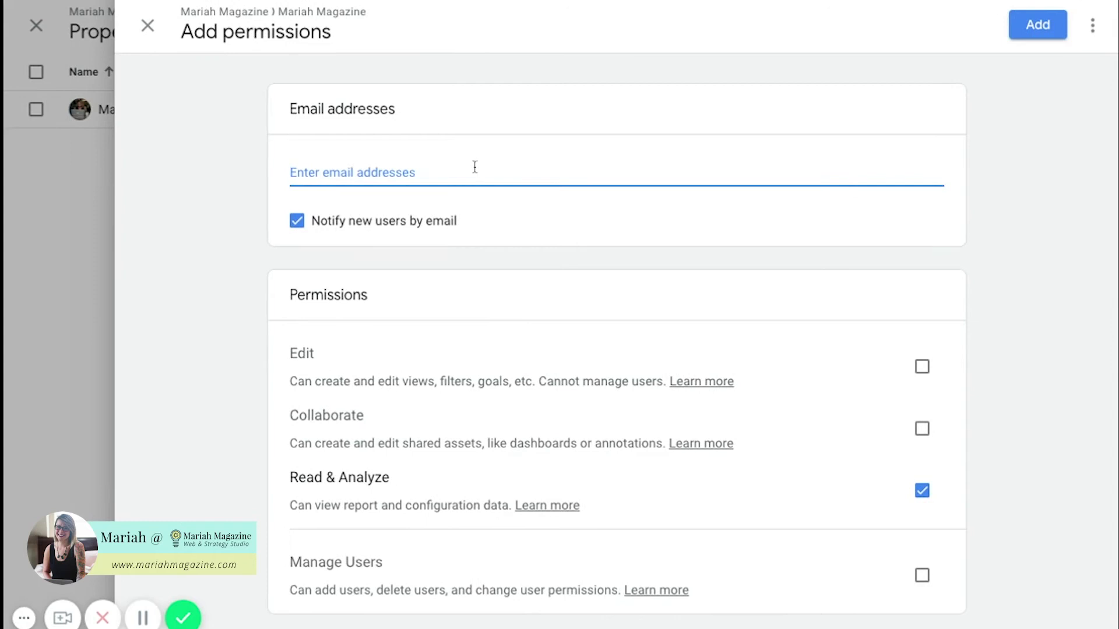
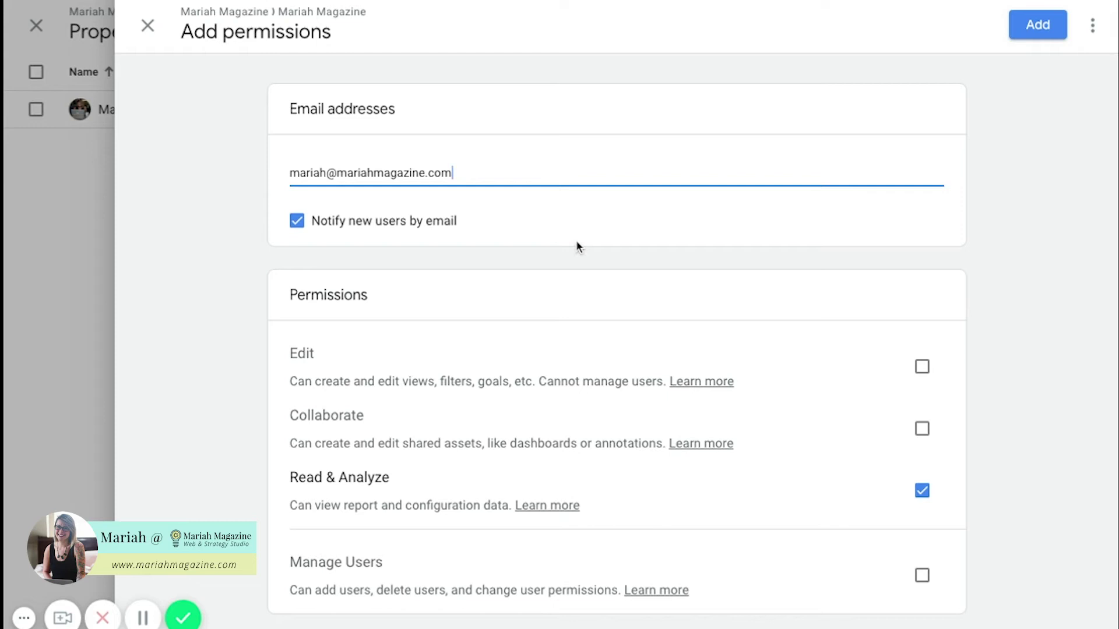
Enter the new user's email address in the Add permissions form and confirm it
key("shift+Left")
key("shift+Left")
key("shift+Left")
key("shift+Left")
key("shift+Left")
key("shift+Left")
key("shift+Left")
key("shift+Left")
key("shift+Left")
key("shift+Left")
key("shift+Left")
key("shift+Left")
key("shift+Left")
key("shift+Left")
key("shift+Left")
key("shift+Left")
key("shift+Left")
key("shift+Left")
key("shift+Left")
key("shift+Left")
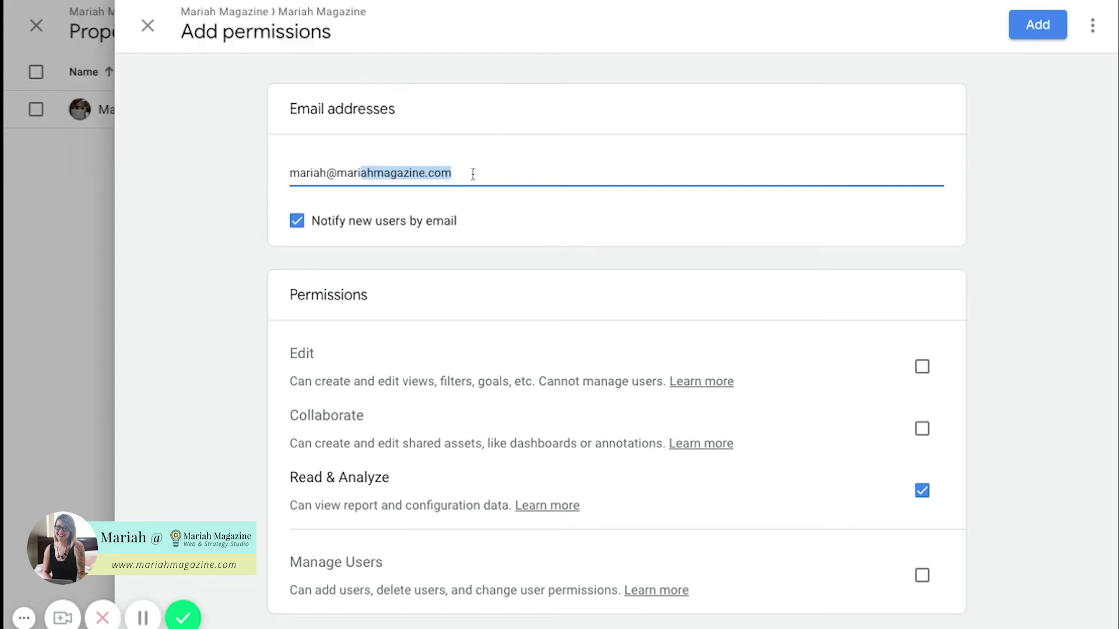
key("shift+Left")
key("shift+Left")
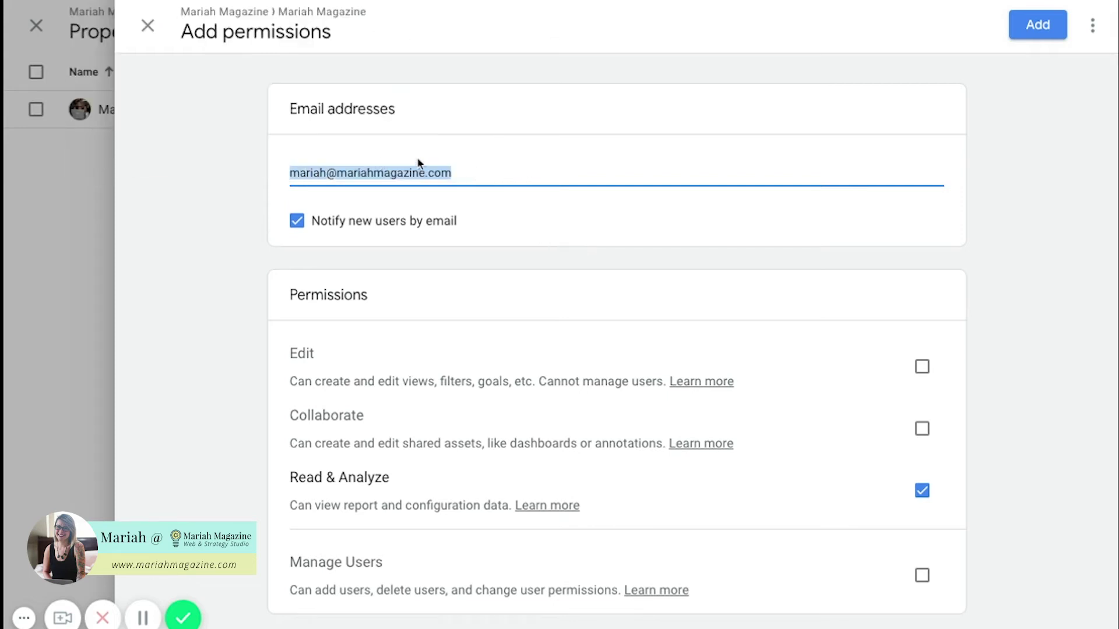
left_click(478, 179)
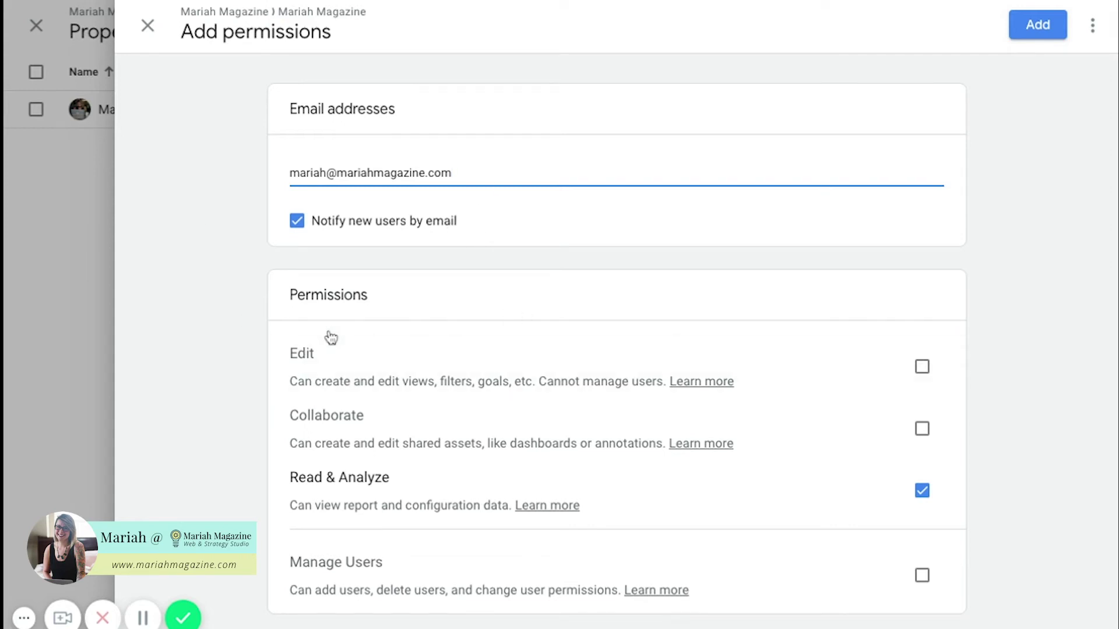
double_click(292, 295)
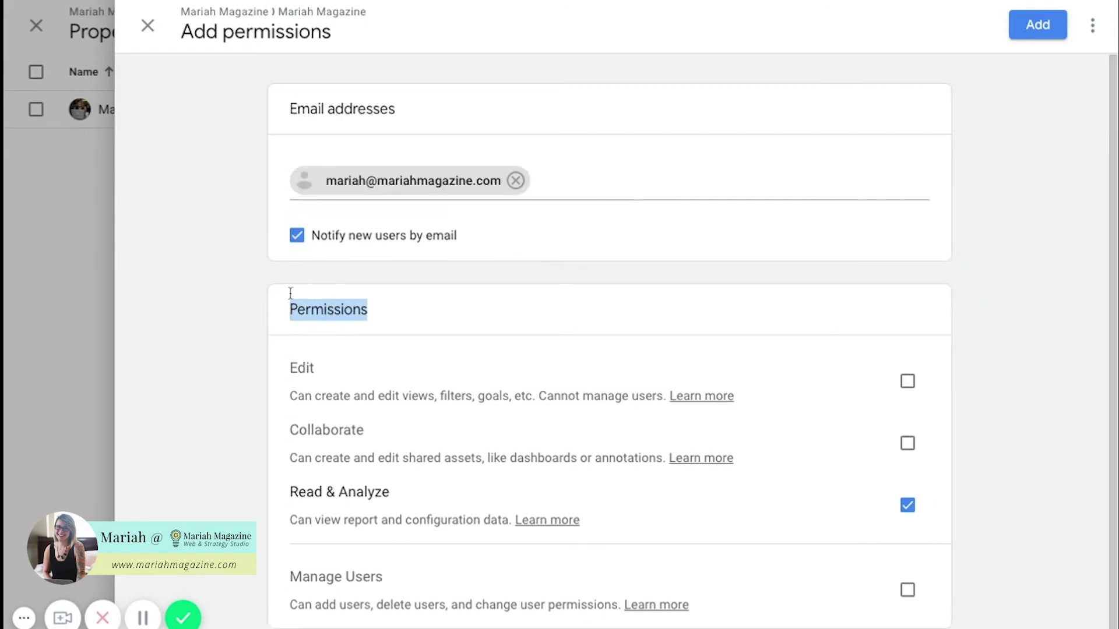
Grant the new user Edit, Collaborate and Manage Users alongside Read & Analyze, then add them
left_click(424, 329)
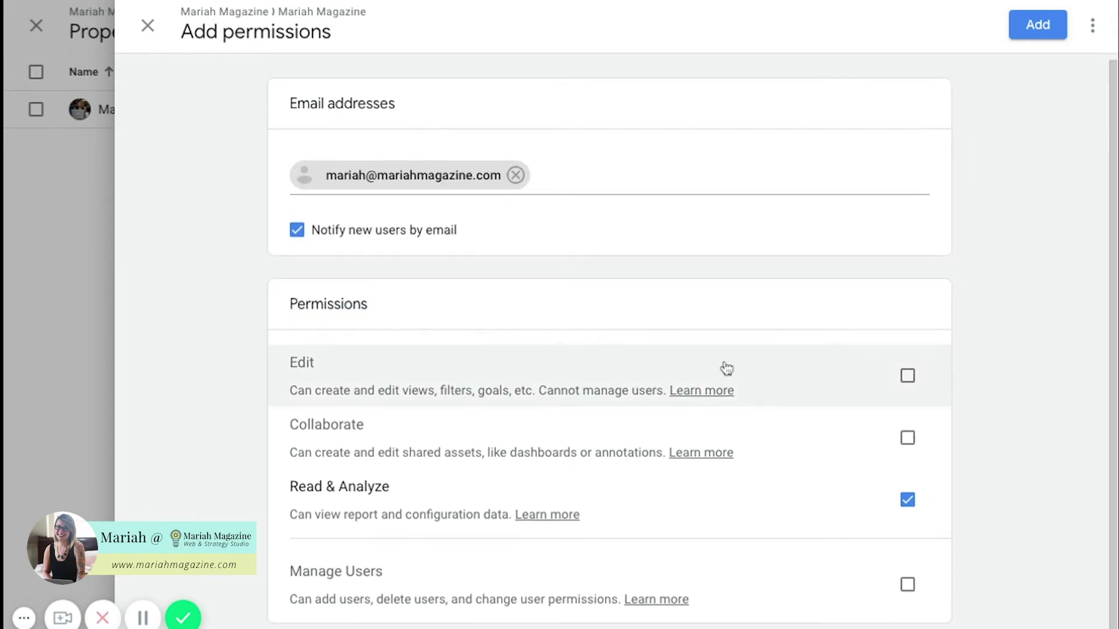
left_click(909, 379)
left_click(908, 440)
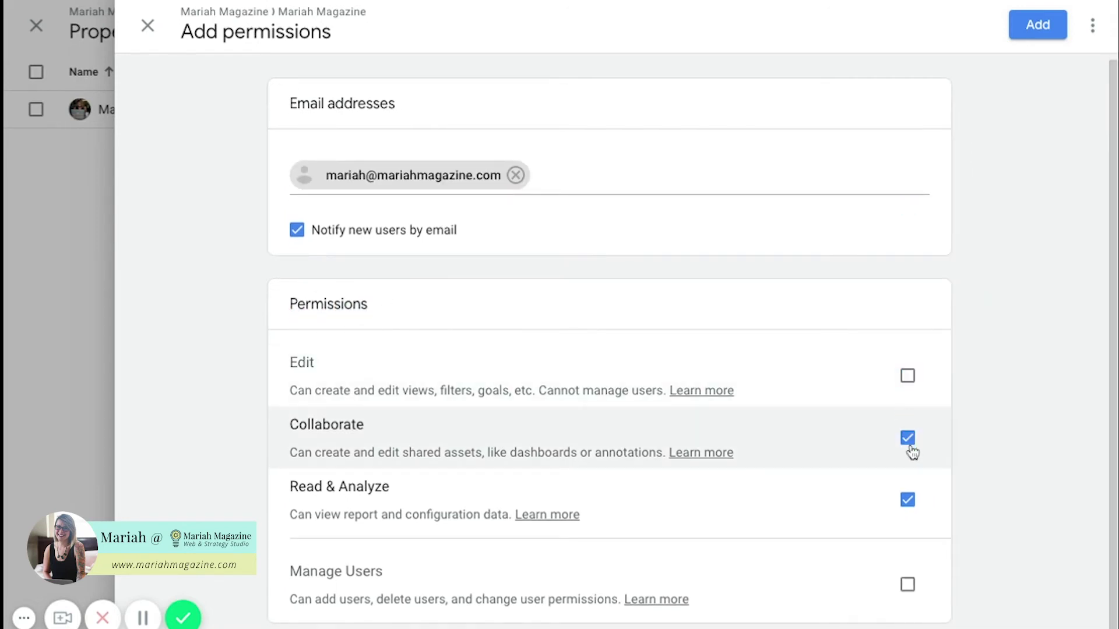
left_click(912, 454)
left_click(907, 376)
left_click(908, 443)
left_click(908, 438)
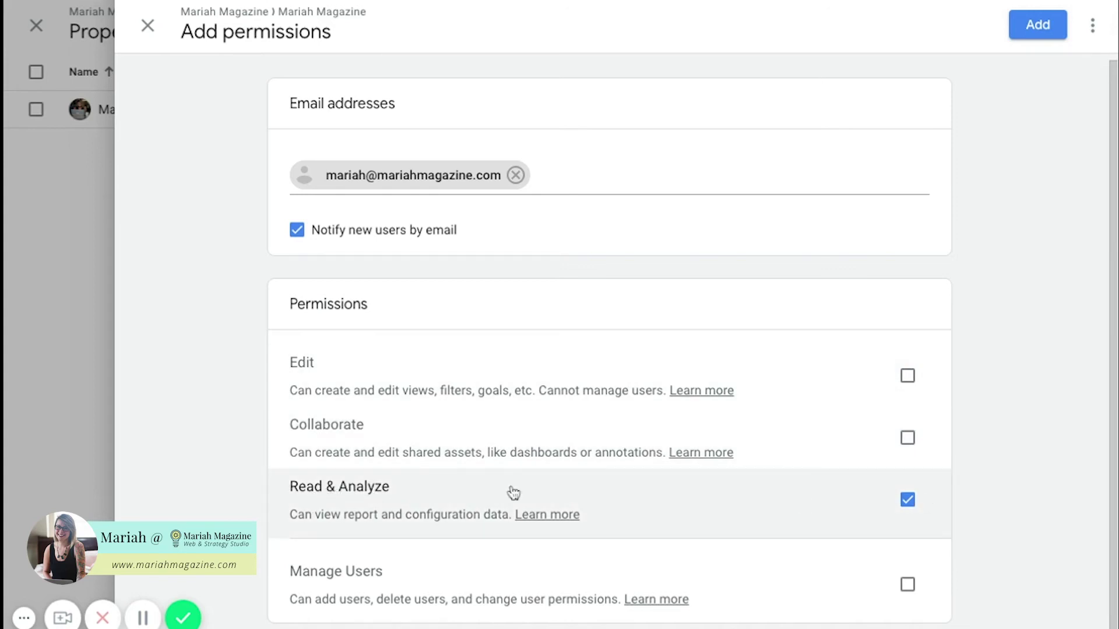
left_click(913, 443)
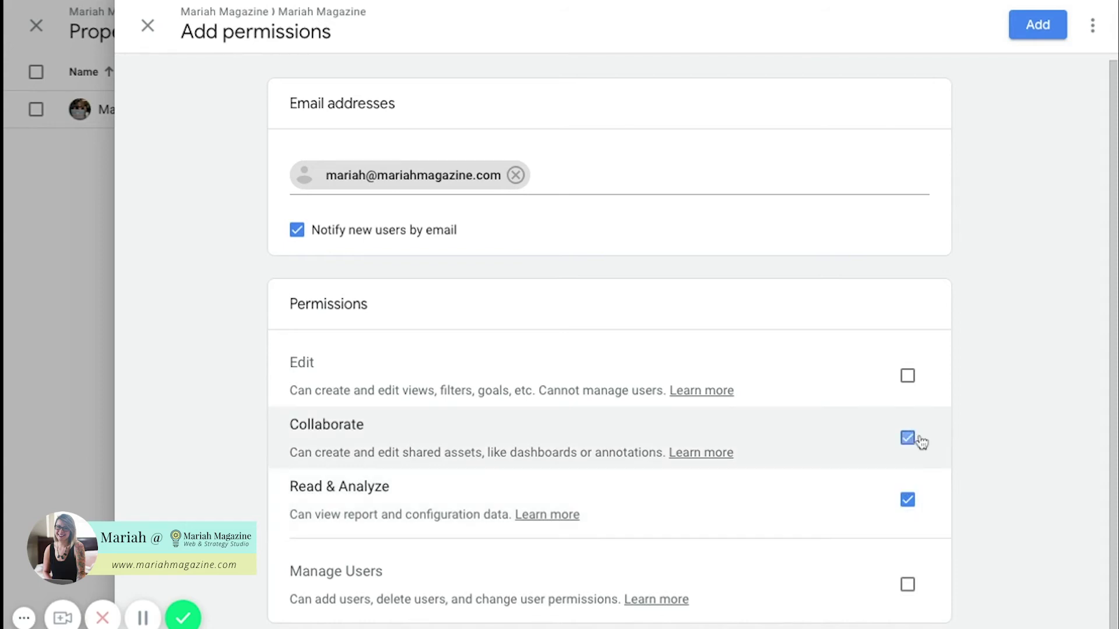
left_click(909, 378)
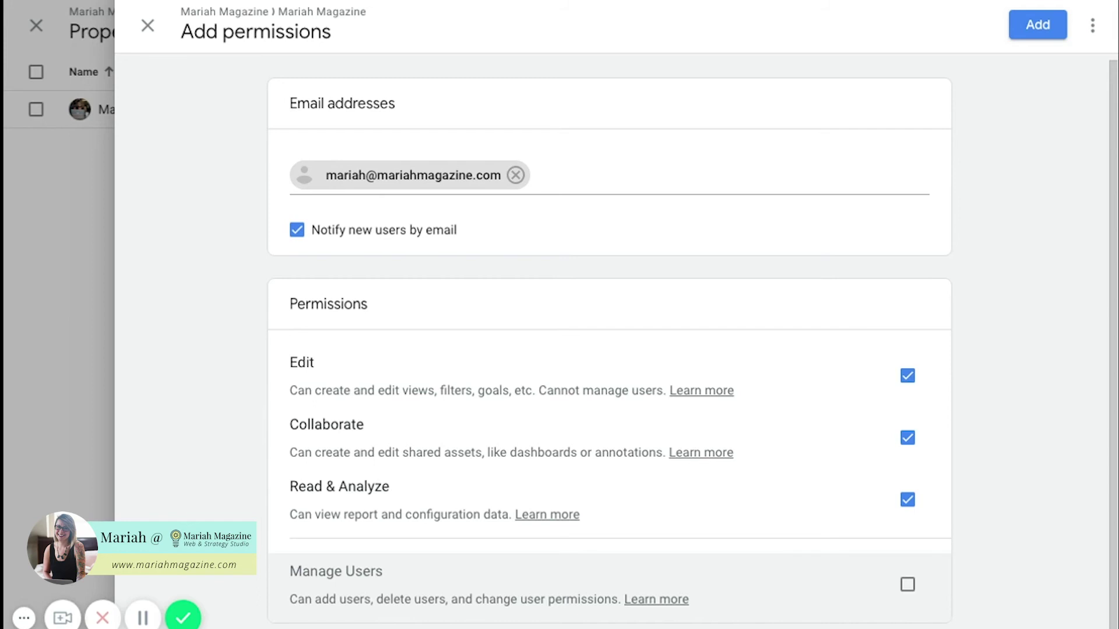
left_click(908, 584)
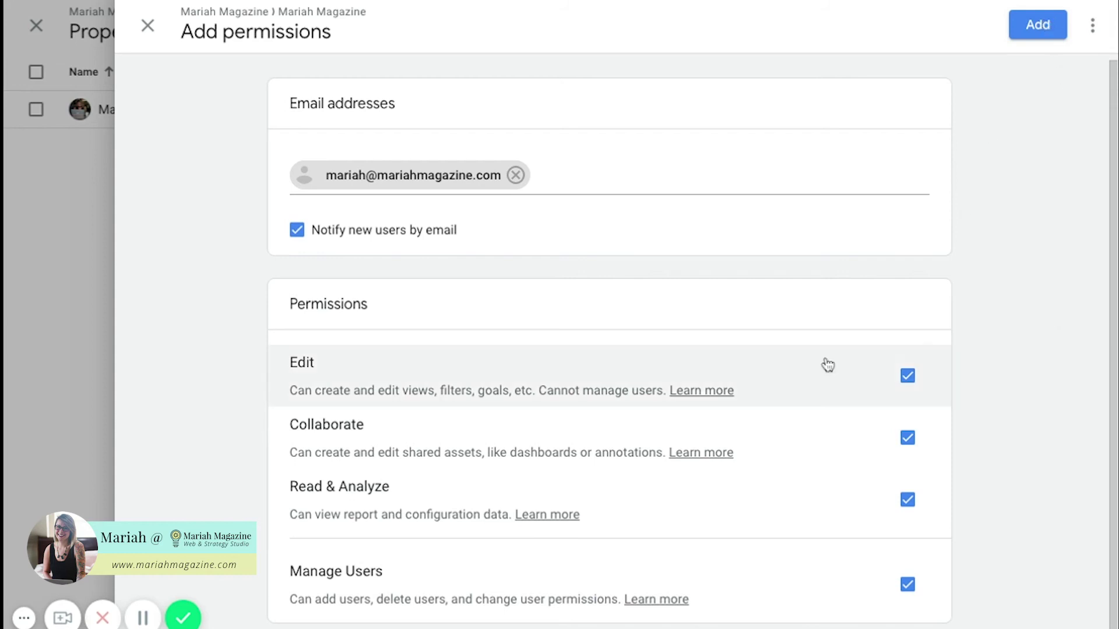
left_click(1040, 26)
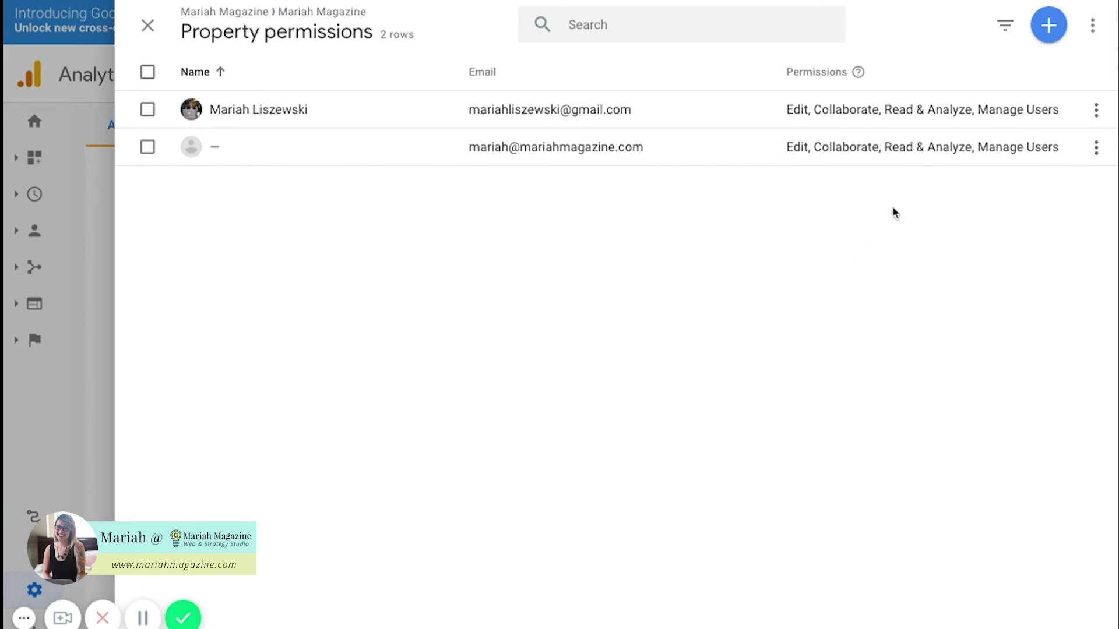
Open the new user's permission details and begin removing their access
left_click(888, 155)
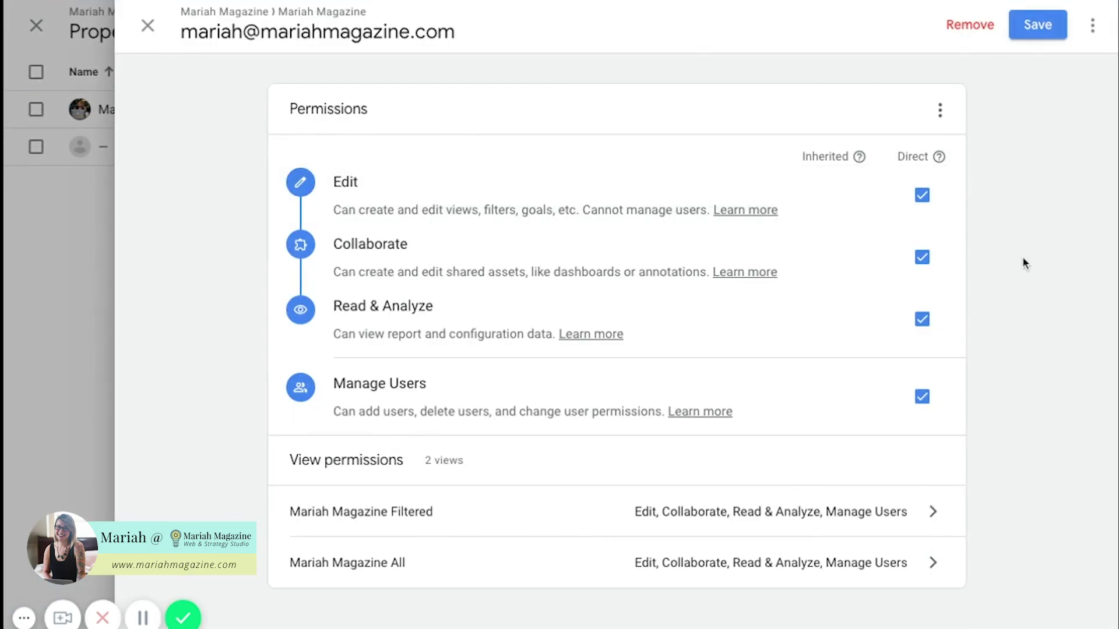
left_click(971, 29)
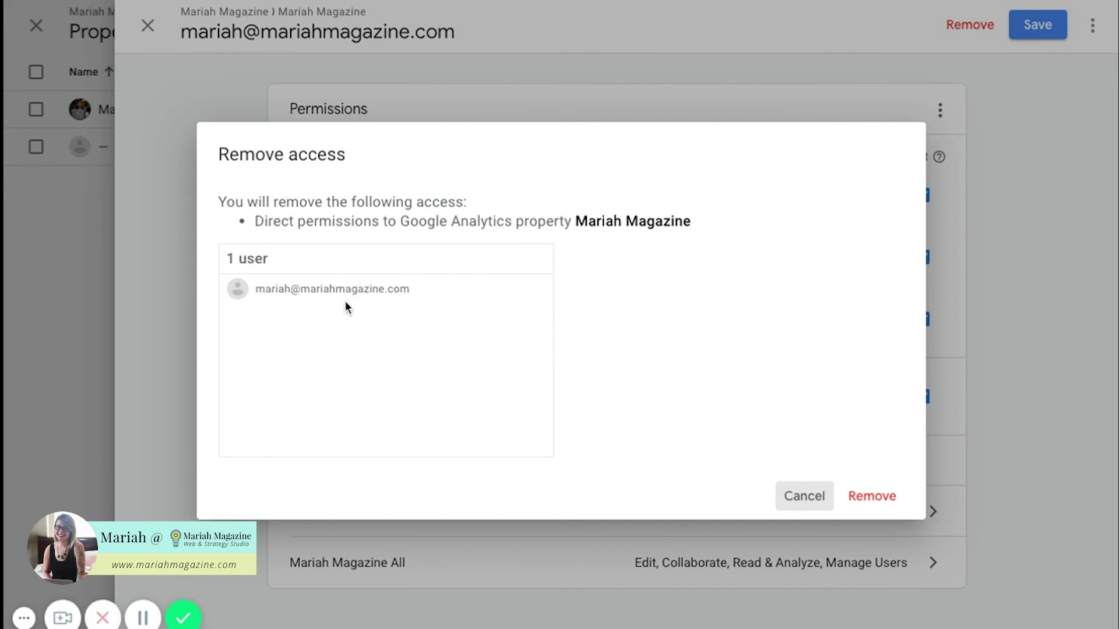
Confirm removing the new user's direct access to the Mariah Magazine property
left_click_drag(402, 220, 575, 222)
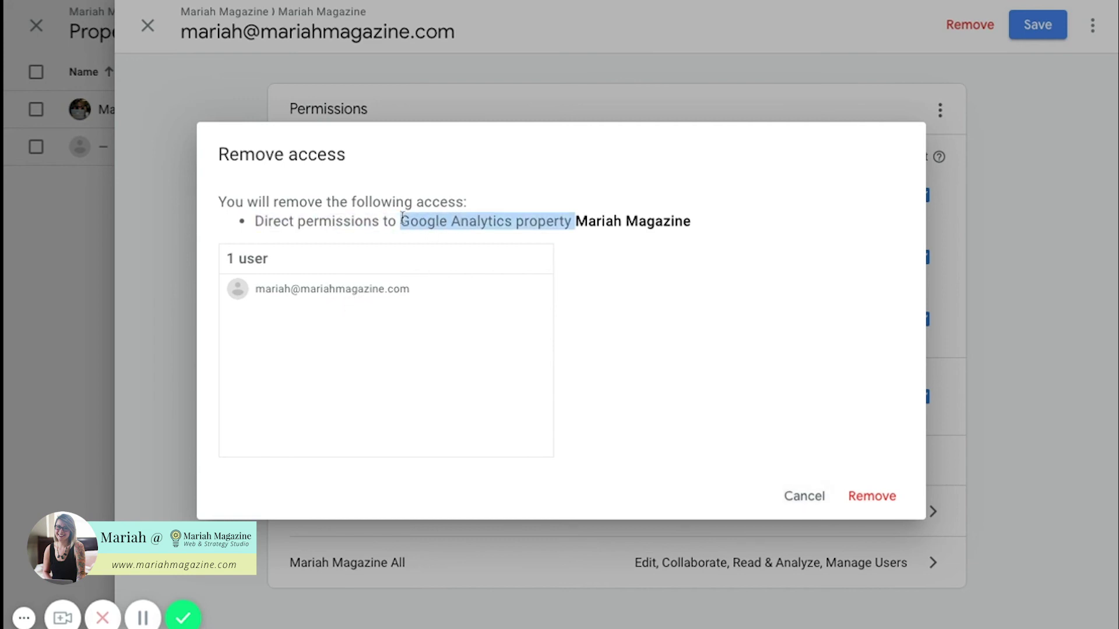
left_click(630, 330)
left_click(871, 497)
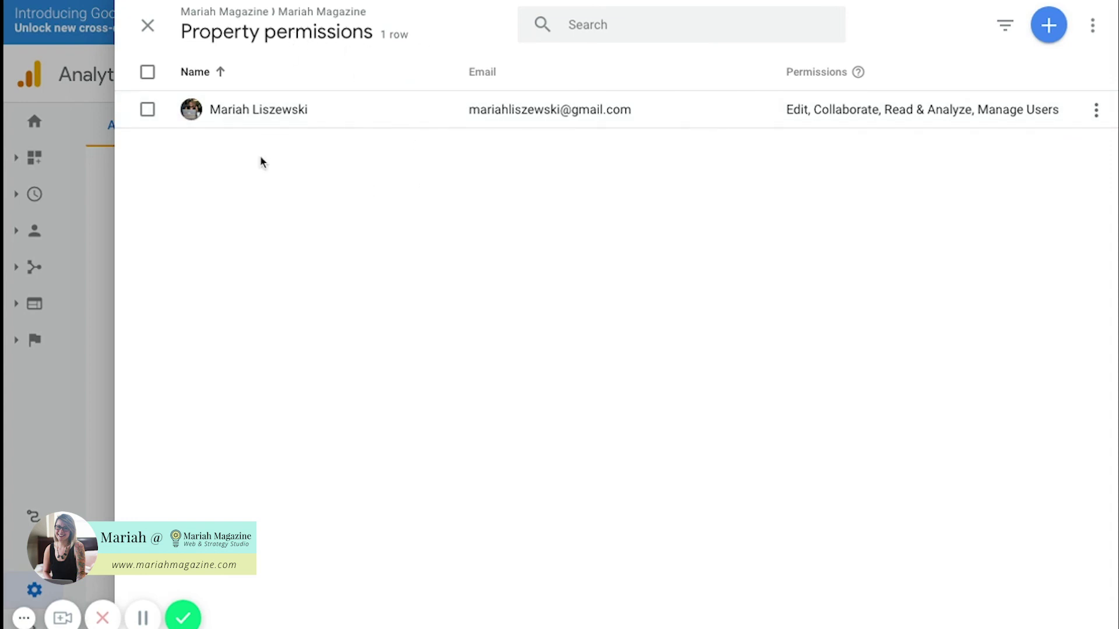
Close the property permissions panel and go back to the Home dashboard's users chart
left_click(148, 25)
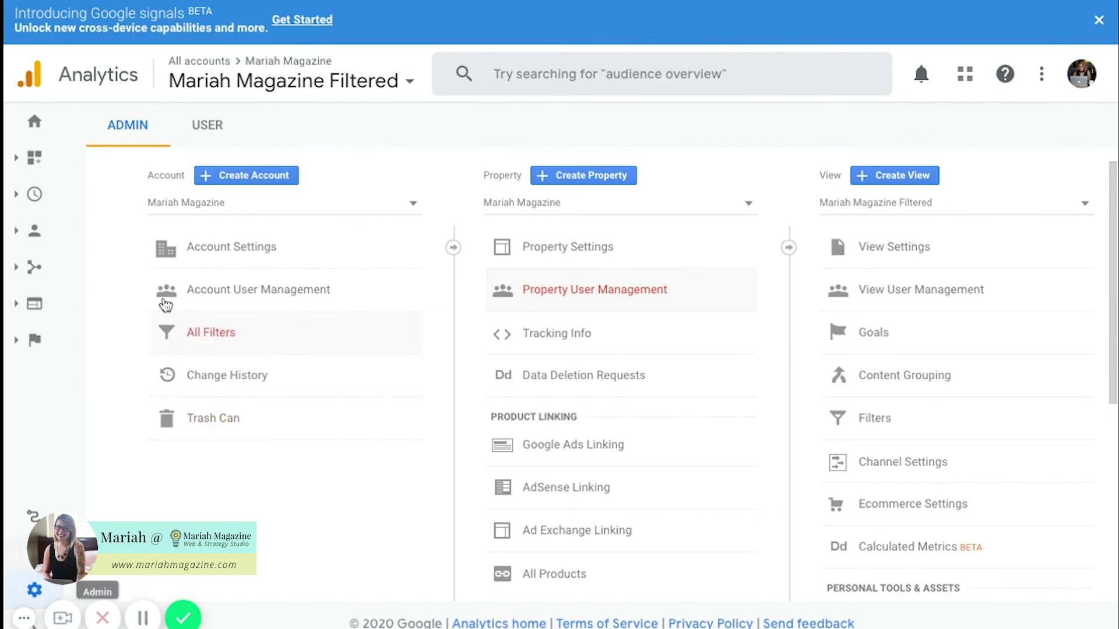
left_click(34, 121)
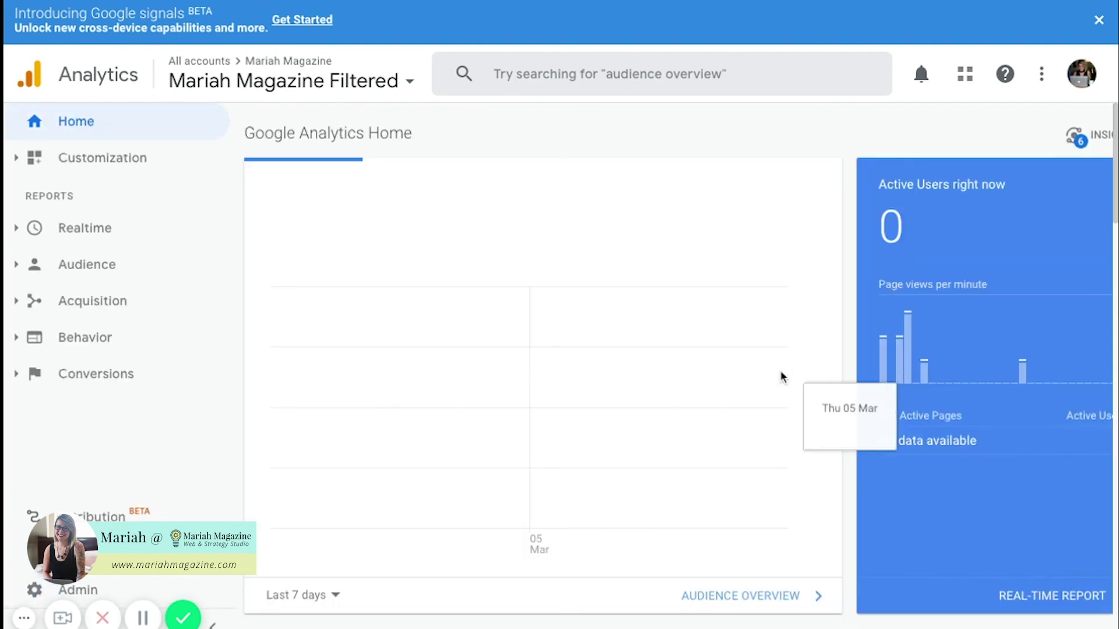
scroll(780, 376, "down", 1)
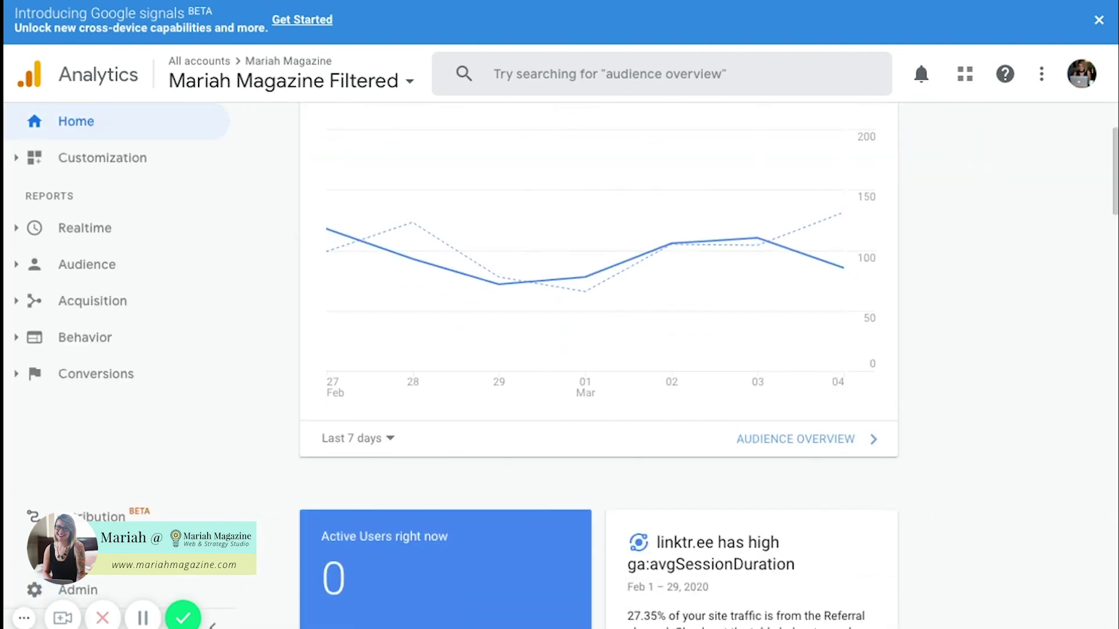